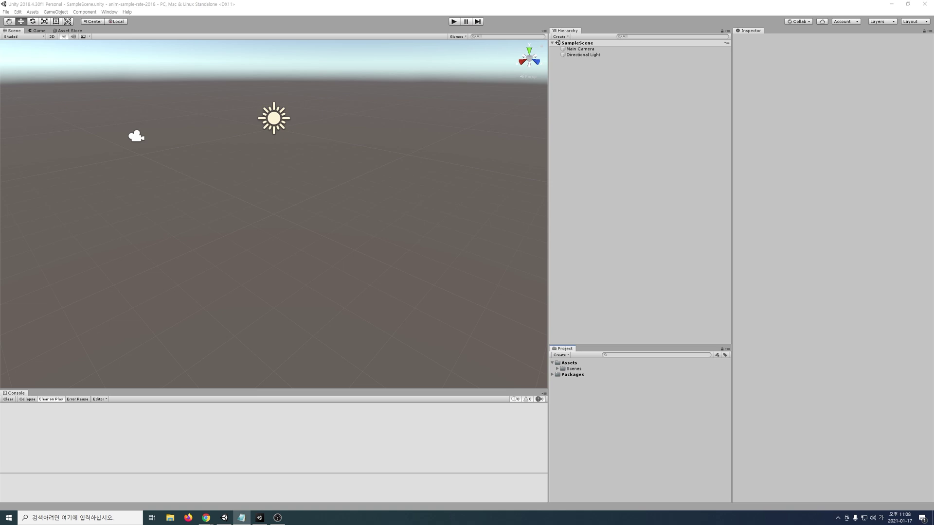
Step: Add a 3D Cube to the Unity 2018 scene and select it
{"action": "right_click", "coordinate": [602, 74]}
{"action": "mouse_move", "coordinate": [653, 130]}
{"action": "left_click", "coordinate": [694, 136]}
{"action": "left_click", "coordinate": [609, 63]}
{"action": "left_click", "coordinate": [608, 62]}
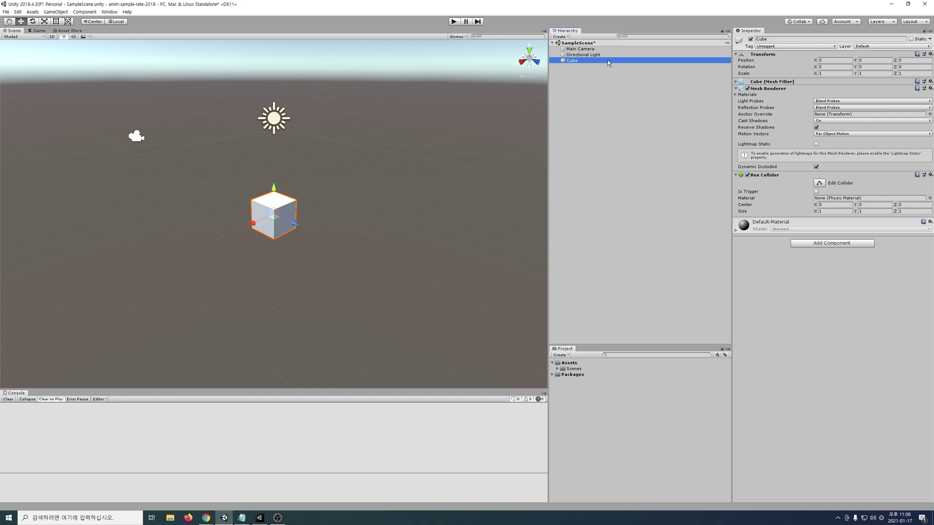
Step: Create and save New Animation.anim for the Cube in the Animation window
{"action": "key", "text": "ctrl+6"}
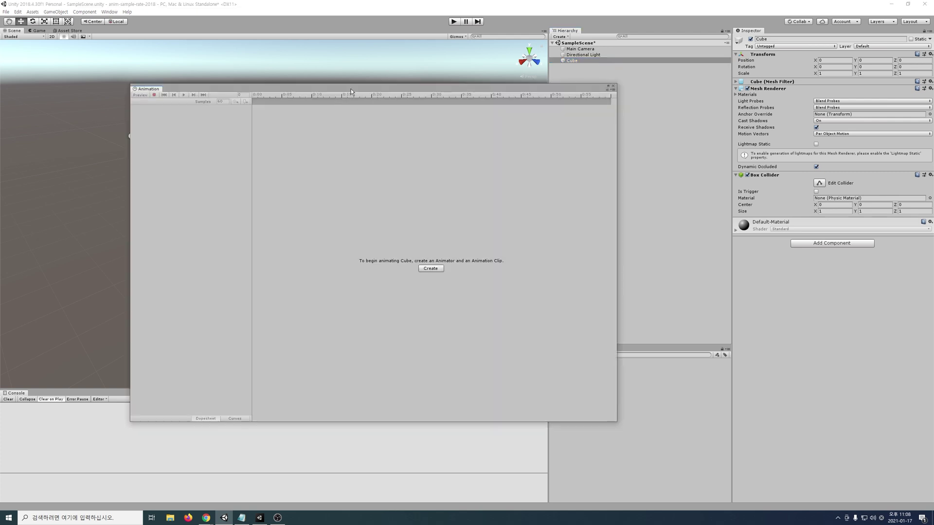
{"action": "left_click_drag", "start_coordinate": [351, 91], "coordinate": [644, 80]}
{"action": "left_click", "coordinate": [724, 256]}
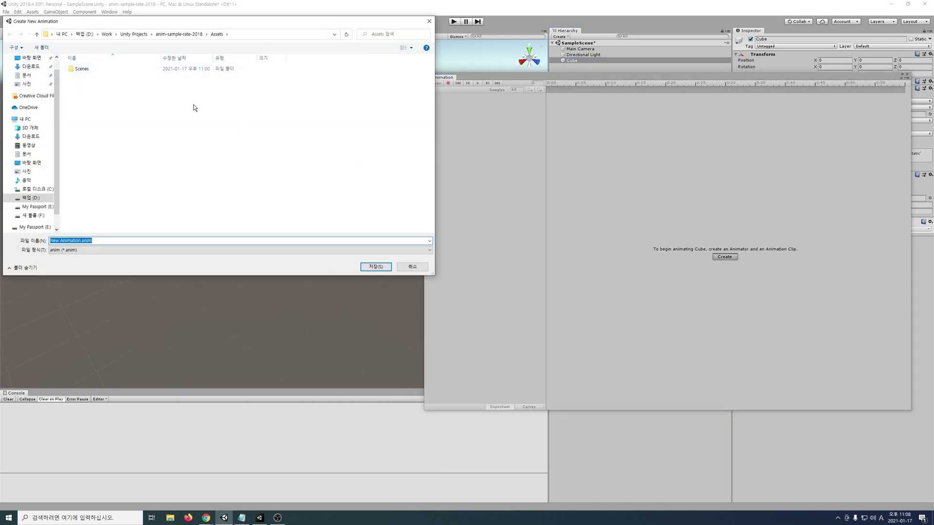
{"action": "left_click", "coordinate": [374, 266]}
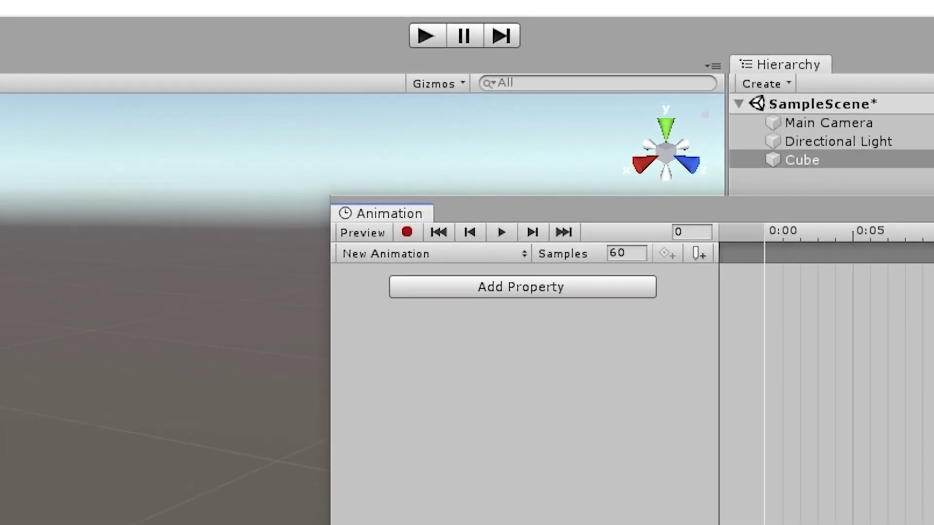
Step: Change the 2018 clip's sample rate from 60 to 30
{"action": "left_click", "coordinate": [646, 266]}
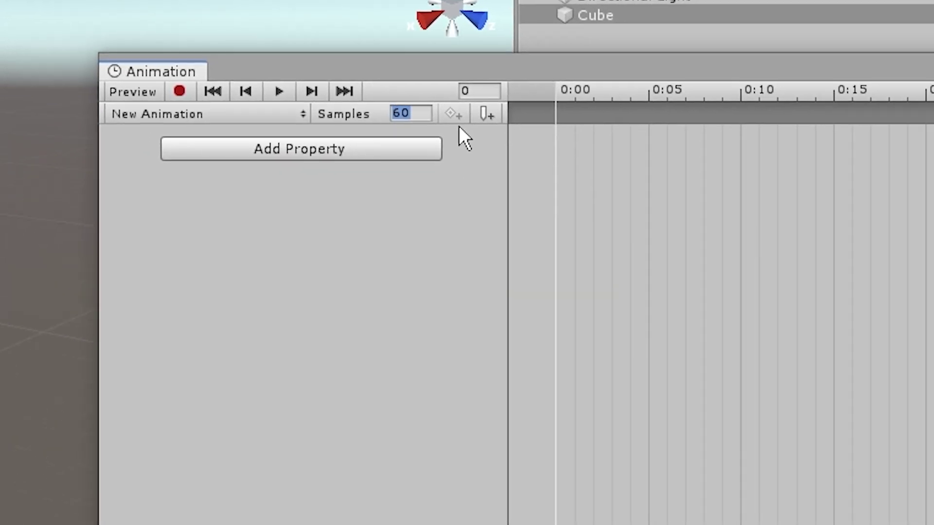
{"action": "type", "text": "30"}
{"action": "key", "text": "Return"}
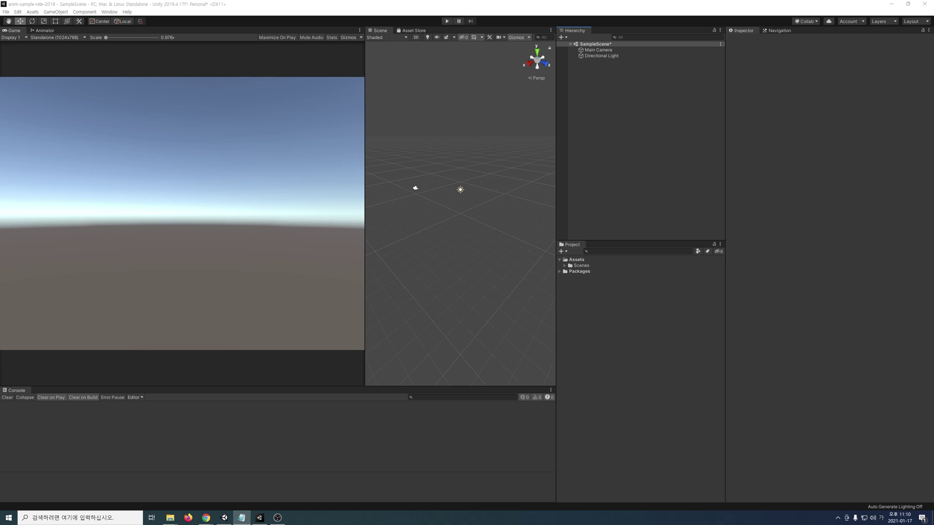
Step: Add a Cube to the Unity 2019 scene and save a New Animation clip for it
{"action": "right_click", "coordinate": [582, 110]}
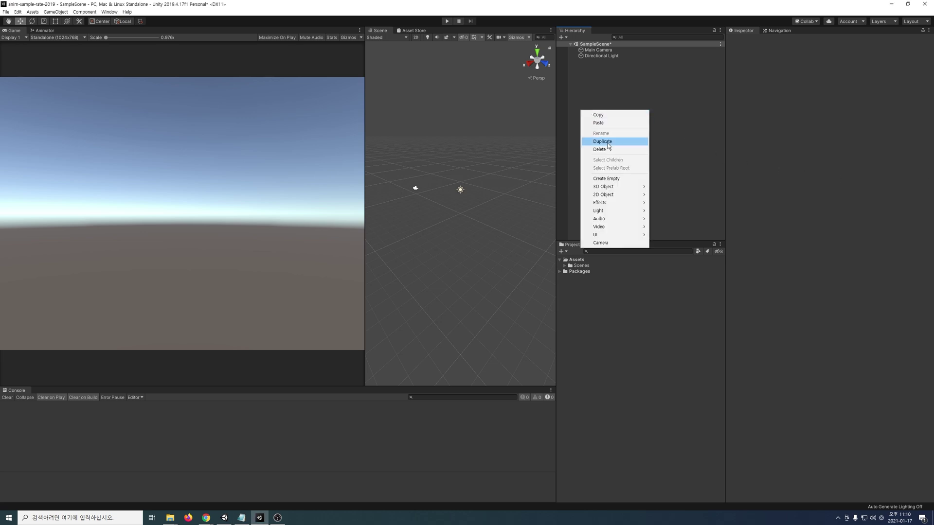
{"action": "mouse_move", "coordinate": [624, 186]}
{"action": "left_click", "coordinate": [685, 187]}
{"action": "key", "text": "ctrl+6"}
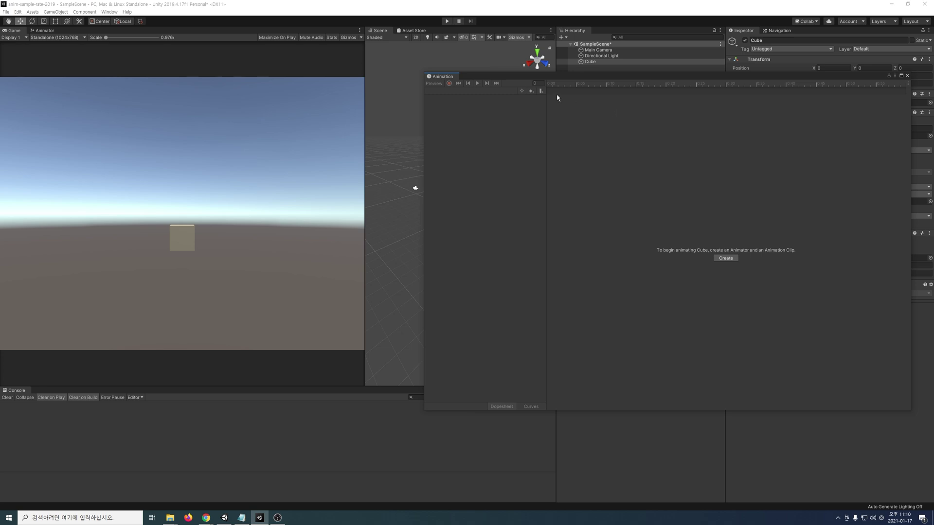
{"action": "left_click", "coordinate": [726, 258]}
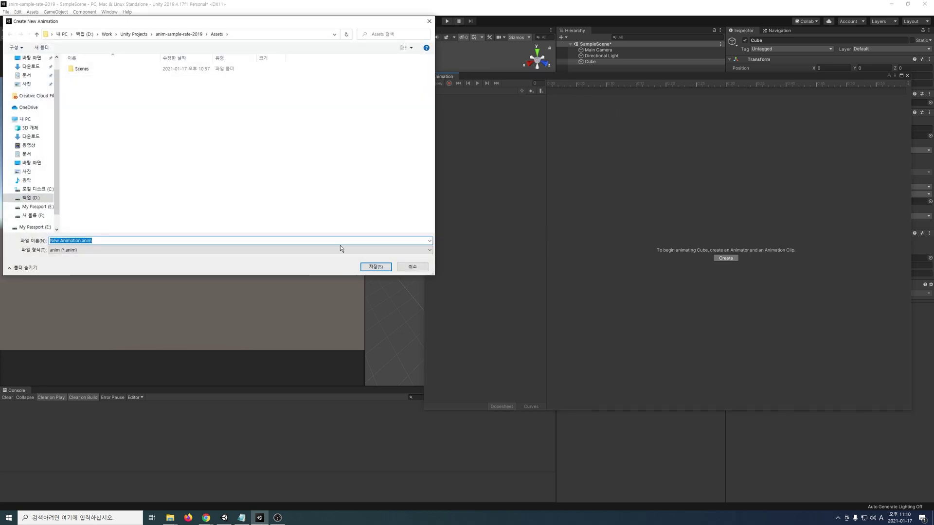
{"action": "left_click", "coordinate": [389, 267]}
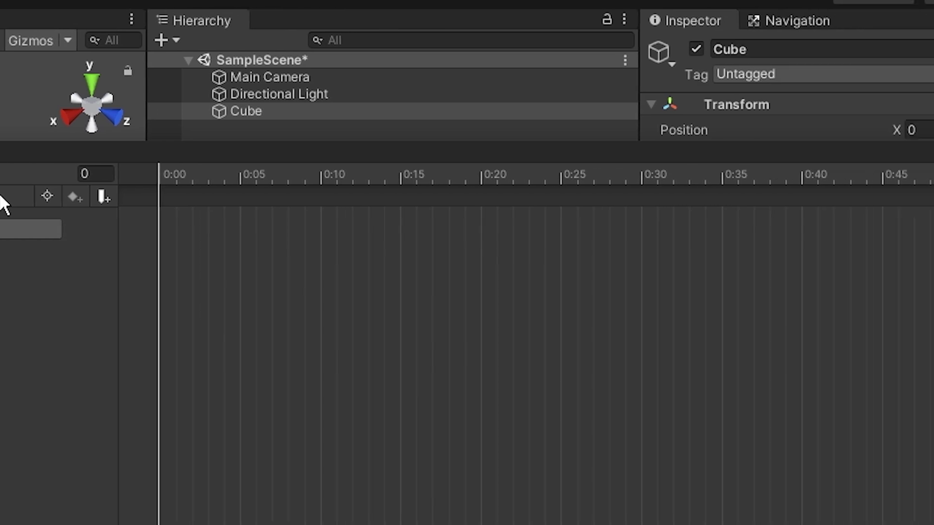
Step: Reveal the Samples field via Set Sample Rate and set the clip to 60 samples
{"action": "left_click", "coordinate": [859, 175]}
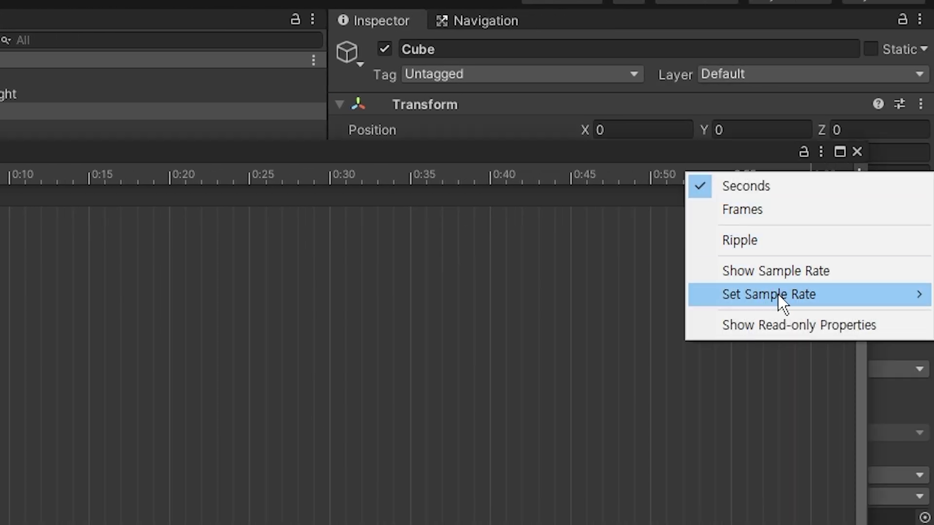
{"action": "mouse_move", "coordinate": [795, 292]}
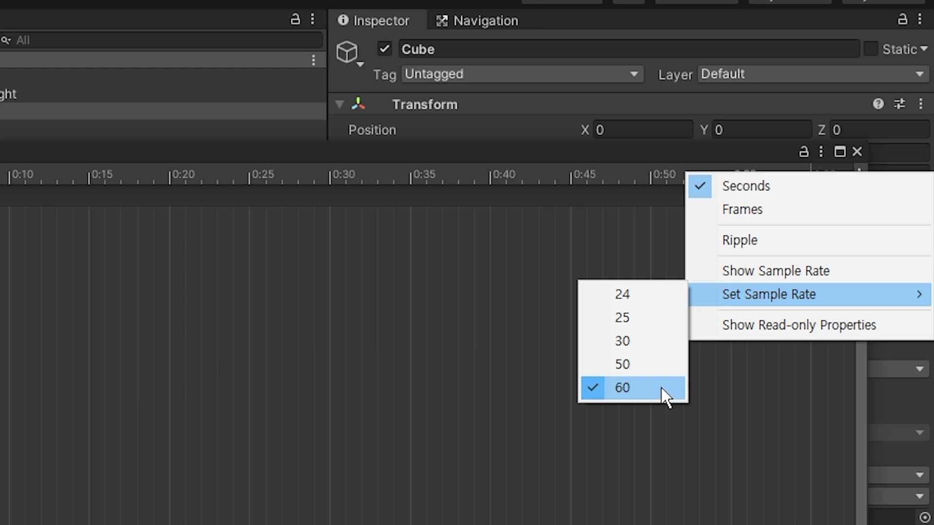
{"action": "left_click", "coordinate": [839, 264]}
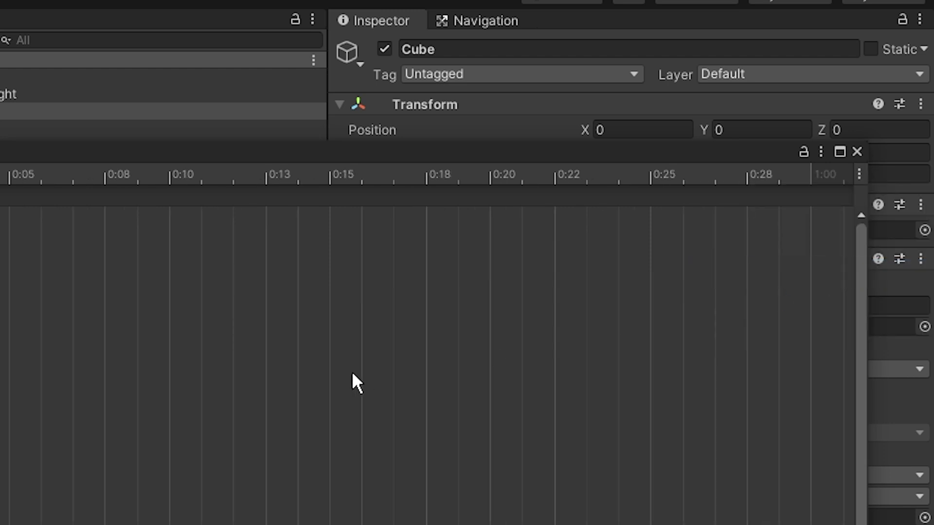
{"action": "left_click", "coordinate": [471, 195]}
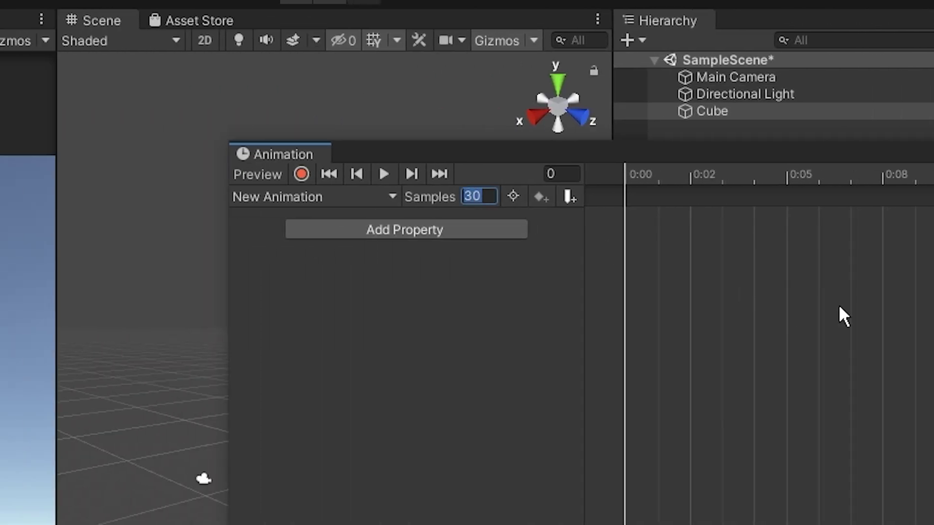
{"action": "type", "text": "60"}
{"action": "key", "text": "Return"}
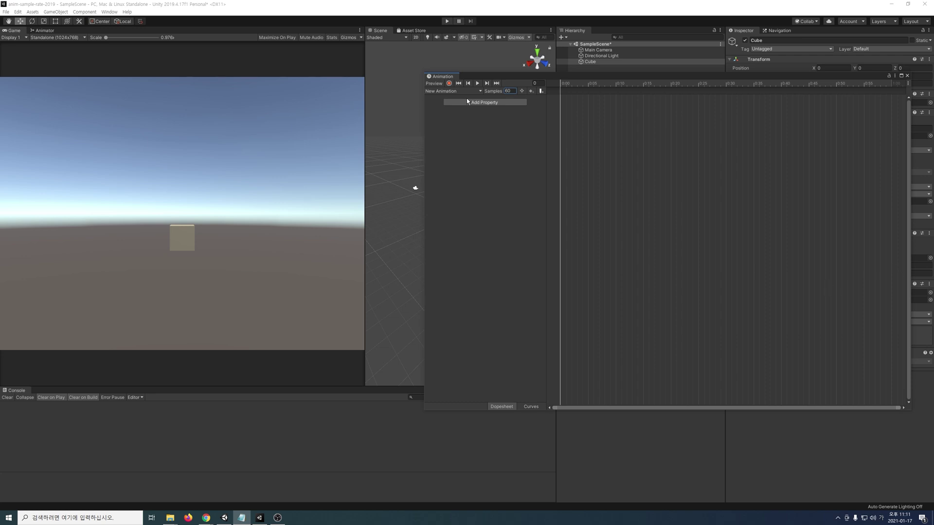
Step: Add the Transform Position property to the clip and expand its x, y, z tracks
{"action": "left_click", "coordinate": [486, 101]}
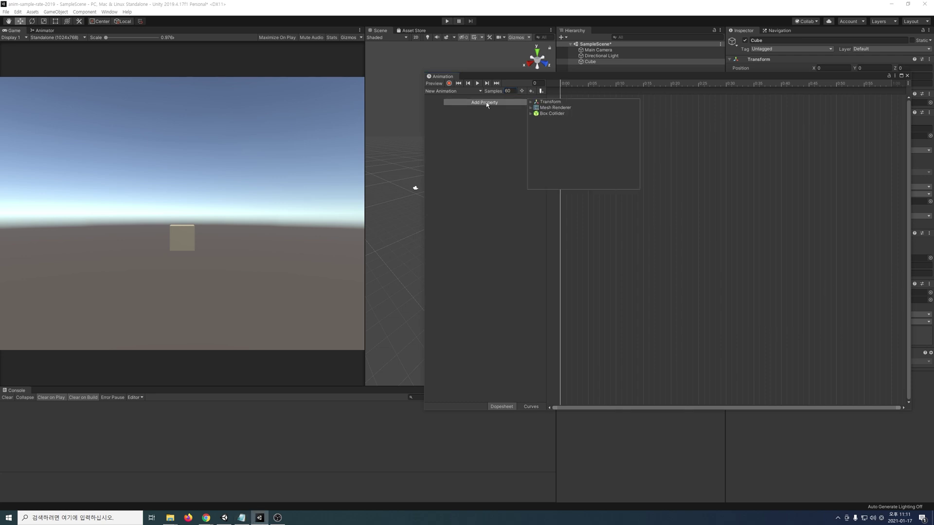
{"action": "left_click", "coordinate": [531, 102]}
{"action": "left_click", "coordinate": [634, 108]}
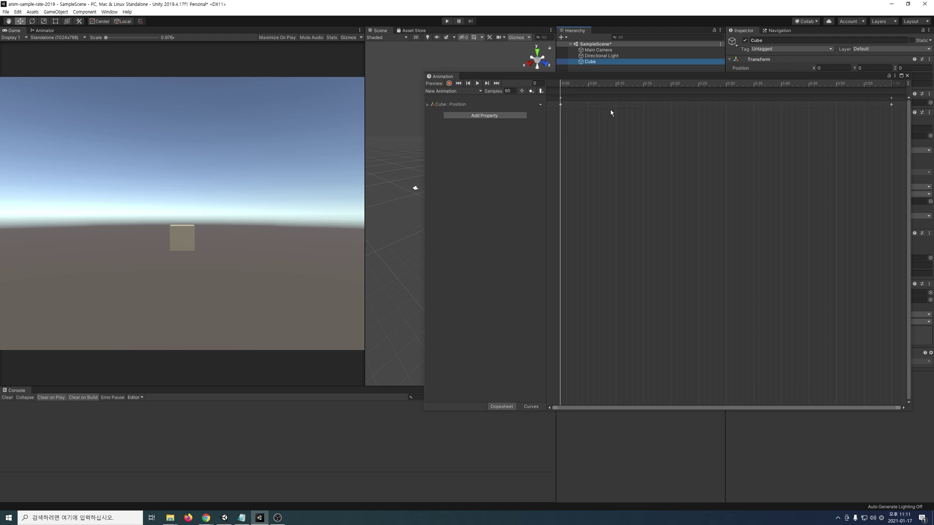
{"action": "left_click", "coordinate": [427, 104]}
Step: Key Position.x to 10 at frame 60, narrow the panel and play the animation
{"action": "left_click", "coordinate": [522, 111]}
{"action": "key", "text": "shift+period"}
{"action": "type", "text": "10"}
{"action": "key", "text": "Return"}
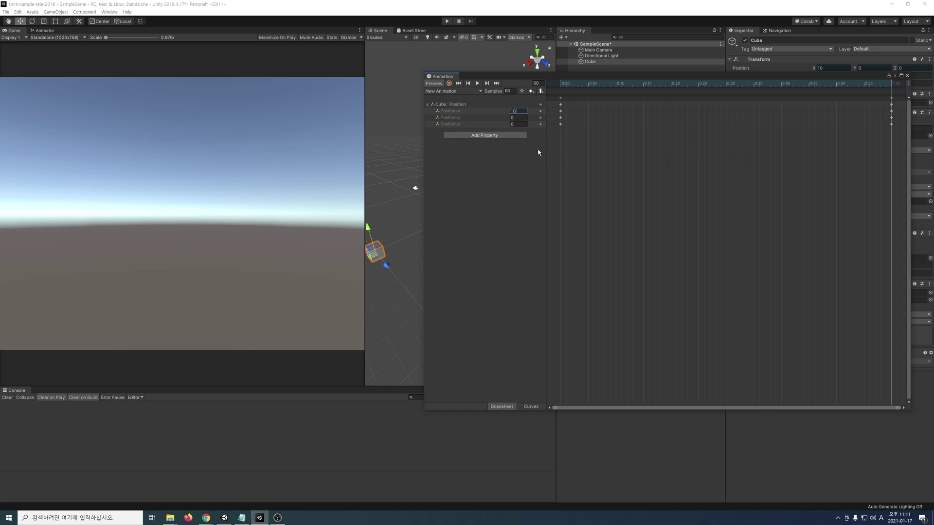
{"action": "left_click_drag", "start_coordinate": [464, 181], "coordinate": [520, 181]}
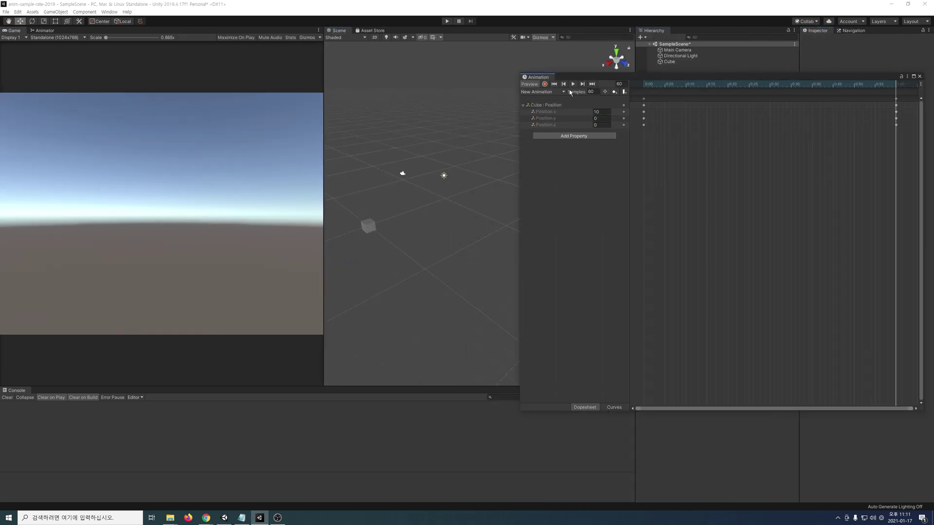
{"action": "left_click", "coordinate": [573, 85]}
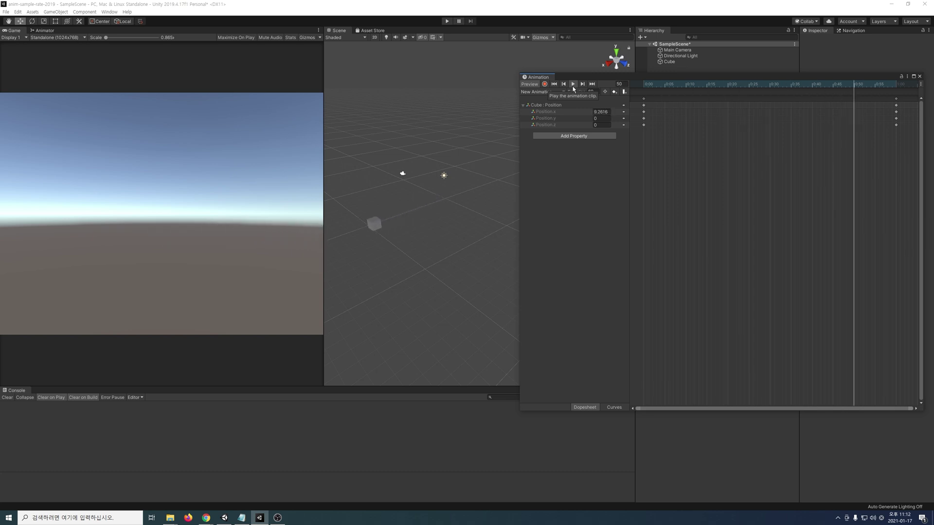
Step: Set the sample rate to 15, zoom out the timeline and select the end keyframes
{"action": "left_click", "coordinate": [591, 91]}
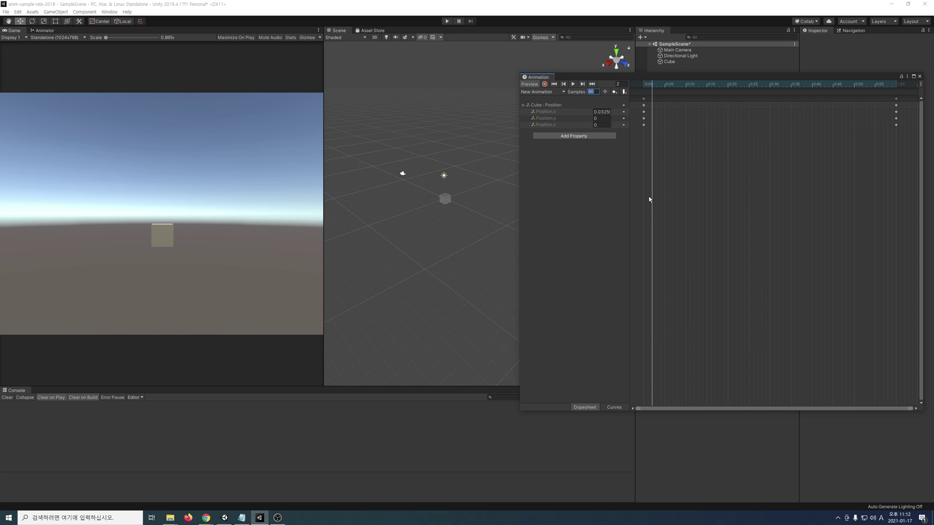
{"action": "type", "text": "15"}
{"action": "key", "text": "Return"}
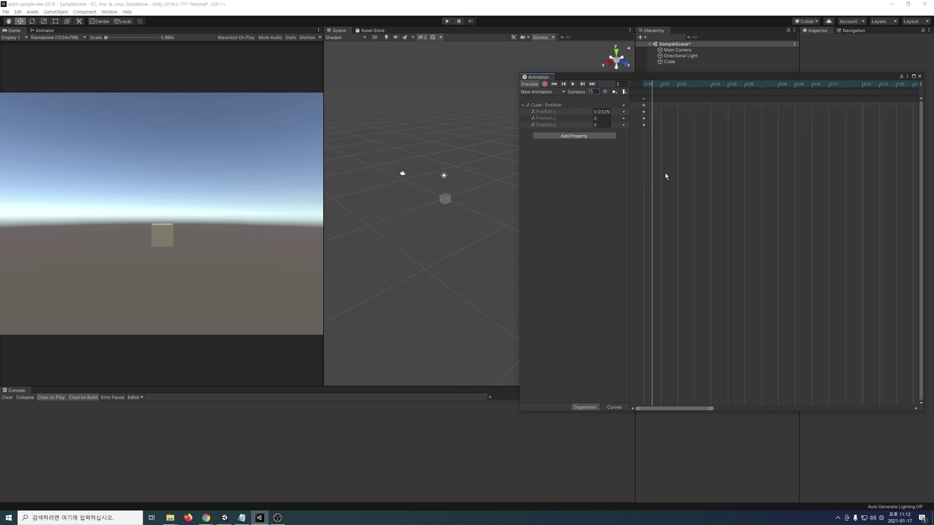
{"action": "left_click", "coordinate": [725, 137]}
{"action": "mouse_move", "coordinate": [763, 154]}
{"action": "right_mouse_down", "text": "alt"}
{"action": "mouse_move", "coordinate": [793, 170]}
{"action": "mouse_move", "coordinate": [861, 153]}
{"action": "right_mouse_up", "text": "alt"}
{"action": "left_click_drag", "start_coordinate": [862, 154], "coordinate": [889, 95]}
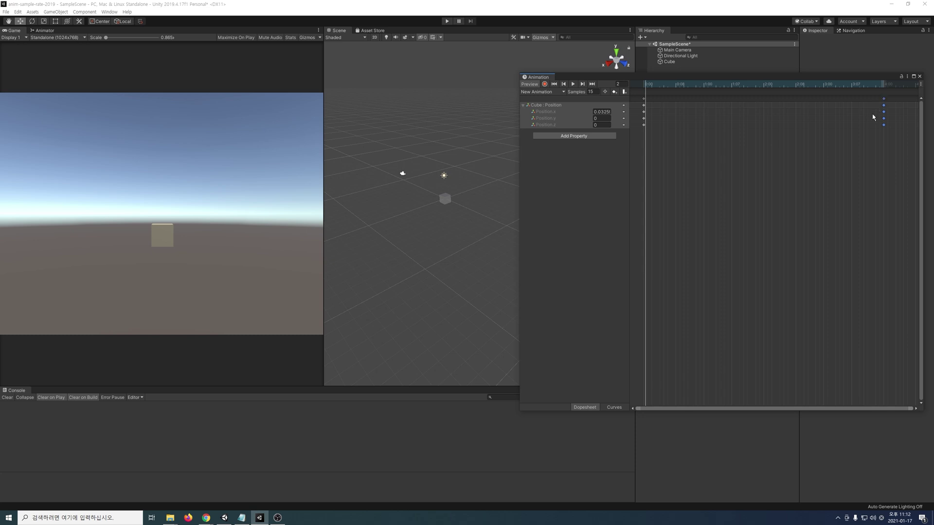
Step: Compress all keyframes so the clip ends at 1:01, then check the Cube's x position
{"action": "left_click_drag", "start_coordinate": [906, 139], "coordinate": [634, 97]}
{"action": "left_click_drag", "start_coordinate": [888, 113], "coordinate": [712, 114]}
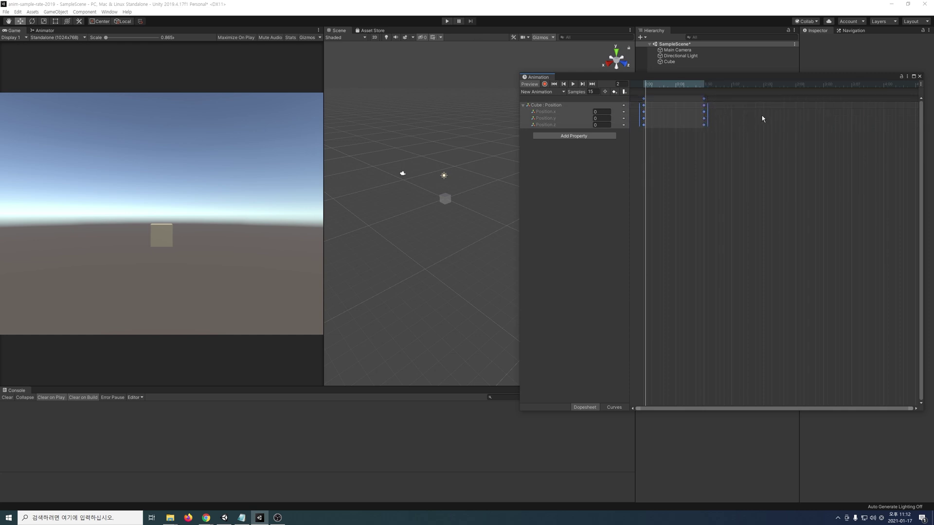
{"action": "left_click", "coordinate": [761, 119]}
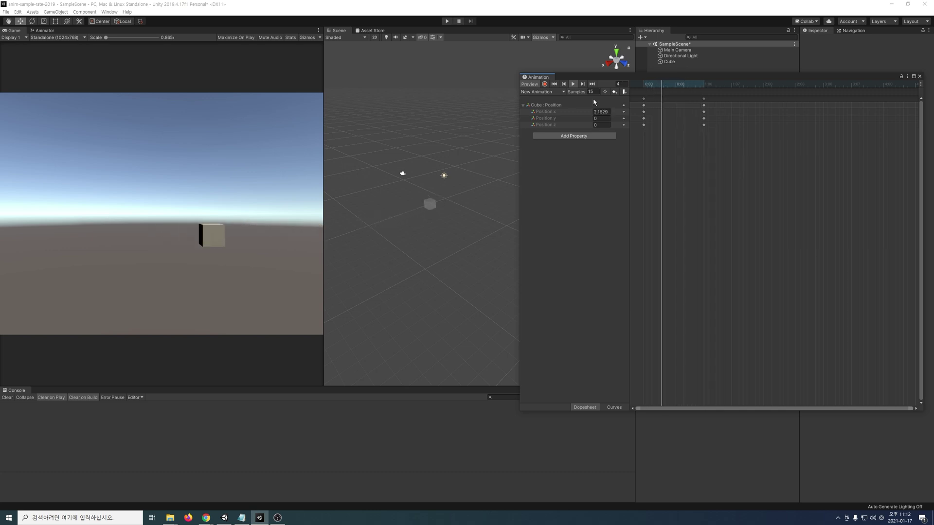
{"action": "left_click", "coordinate": [669, 62]}
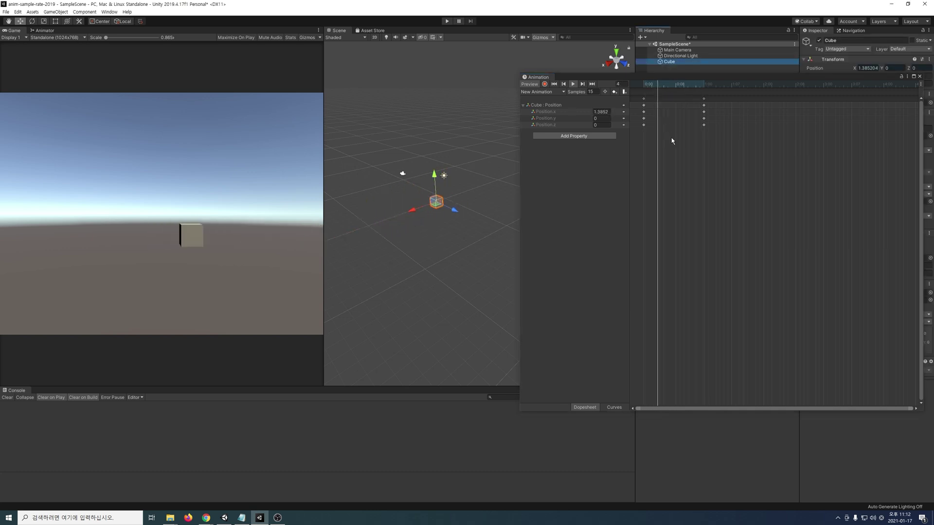